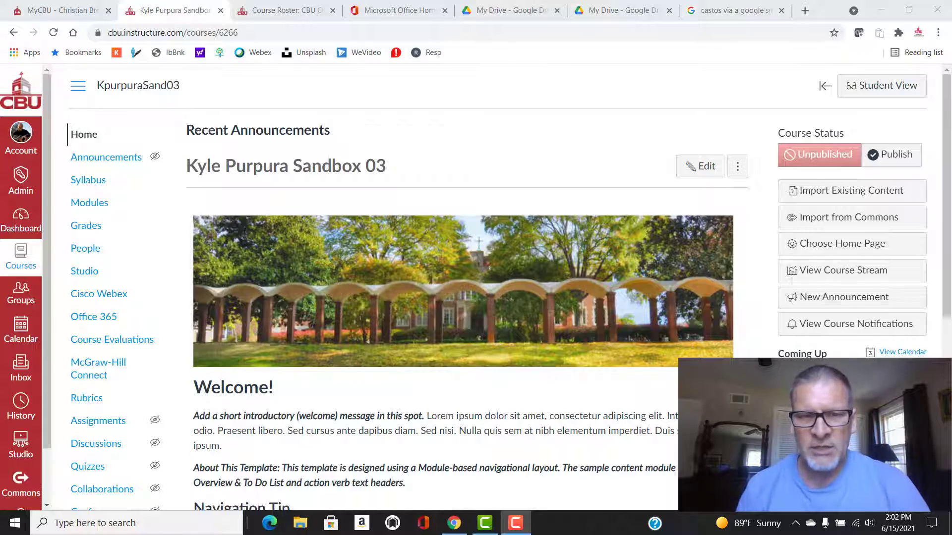
Examine the course home page from the banner and welcome text down to the linked picture buttons.
scroll(509, 289, down, 7)
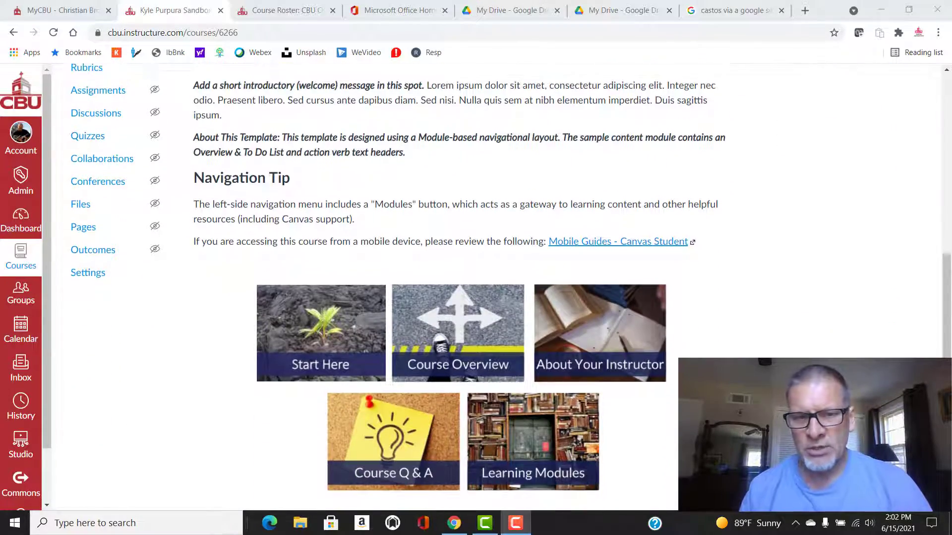
scroll(509, 289, up, 6)
scroll(509, 289, down, 3)
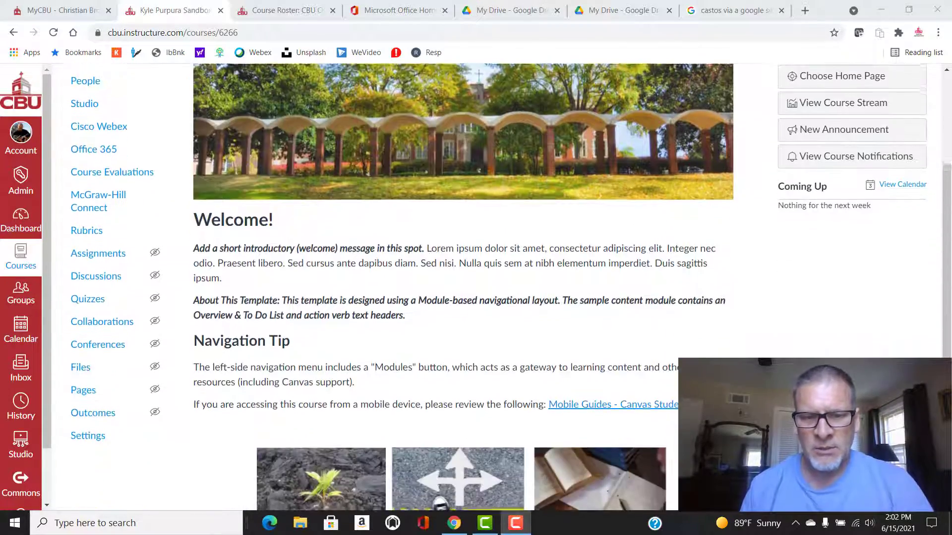
scroll(509, 289, down, 3)
scroll(509, 289, up, 6)
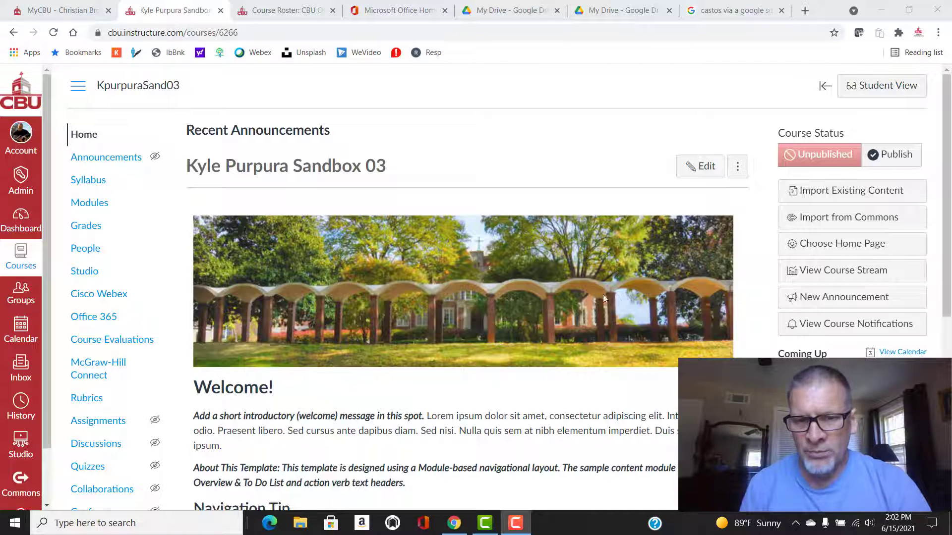
scroll(494, 385, down, 2)
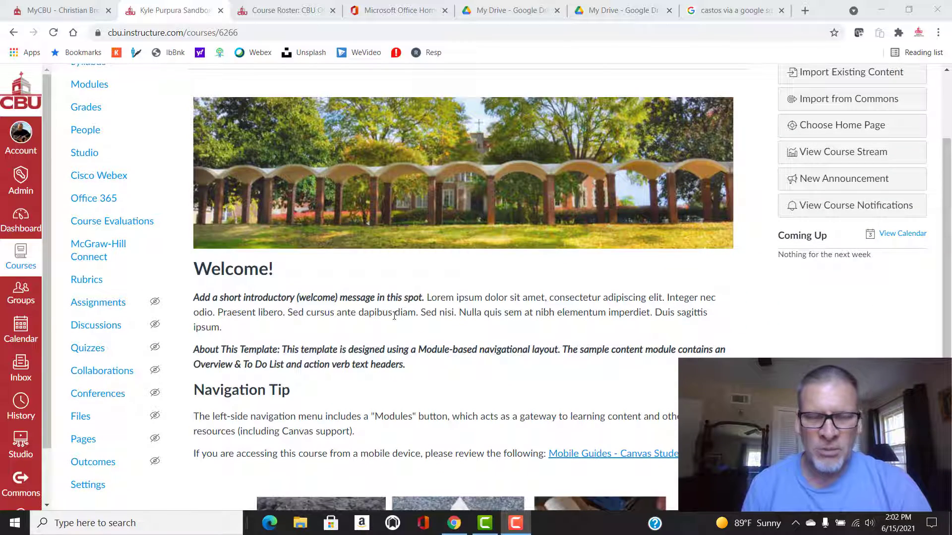
scroll(464, 386, down, 3)
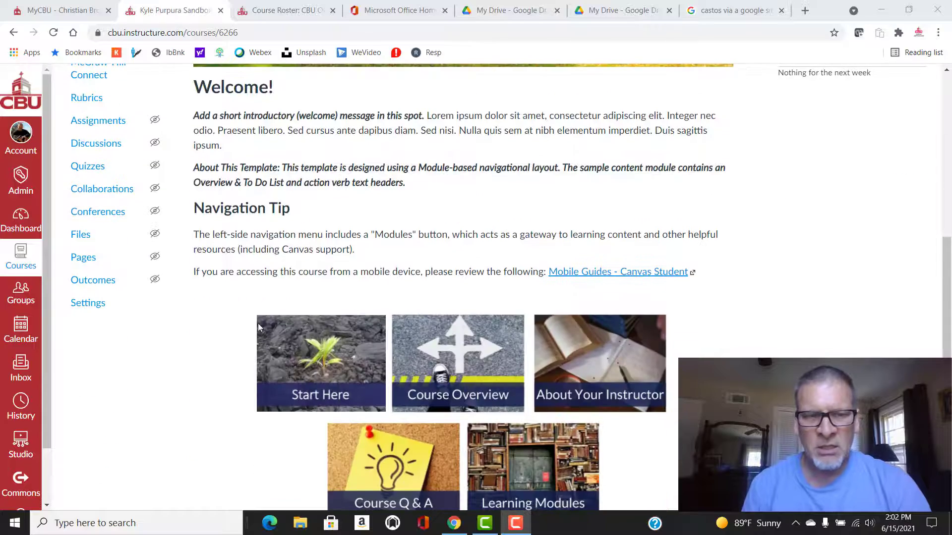
scroll(741, 329, up, 5)
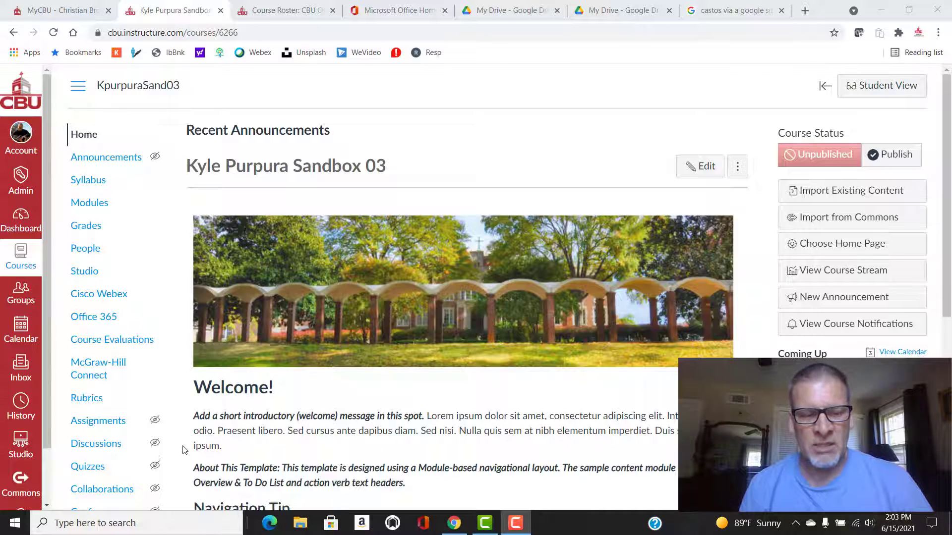
Open the list of all pages in the course.
scroll(183, 455, down, 4)
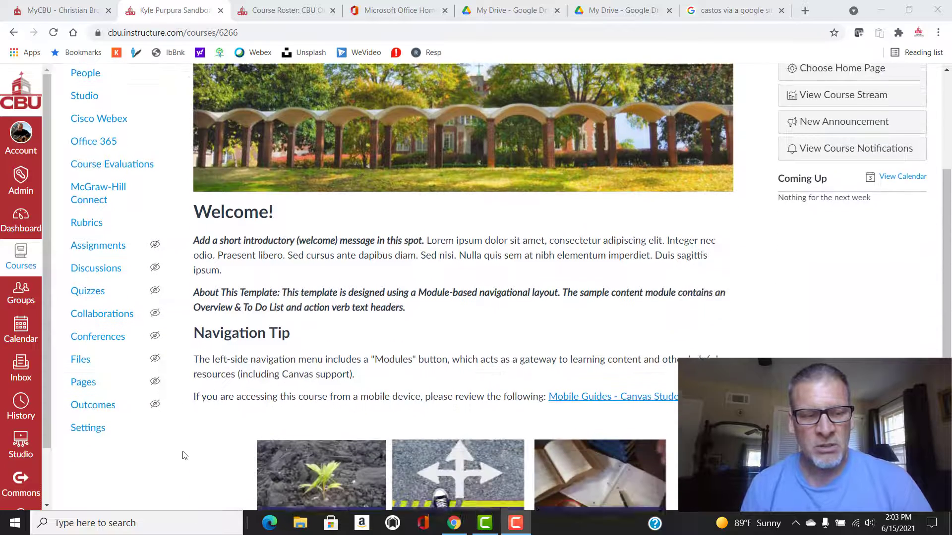
scroll(184, 455, down, 1)
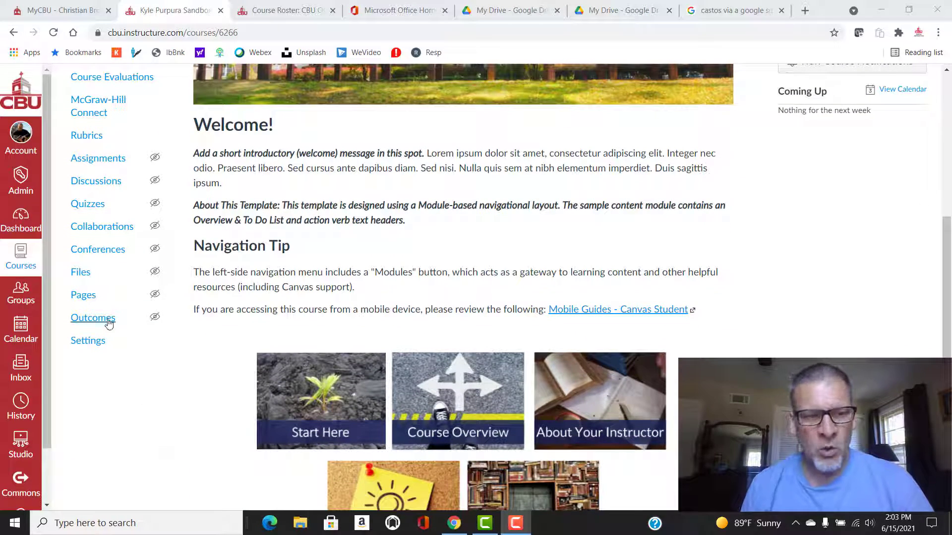
click(83, 296)
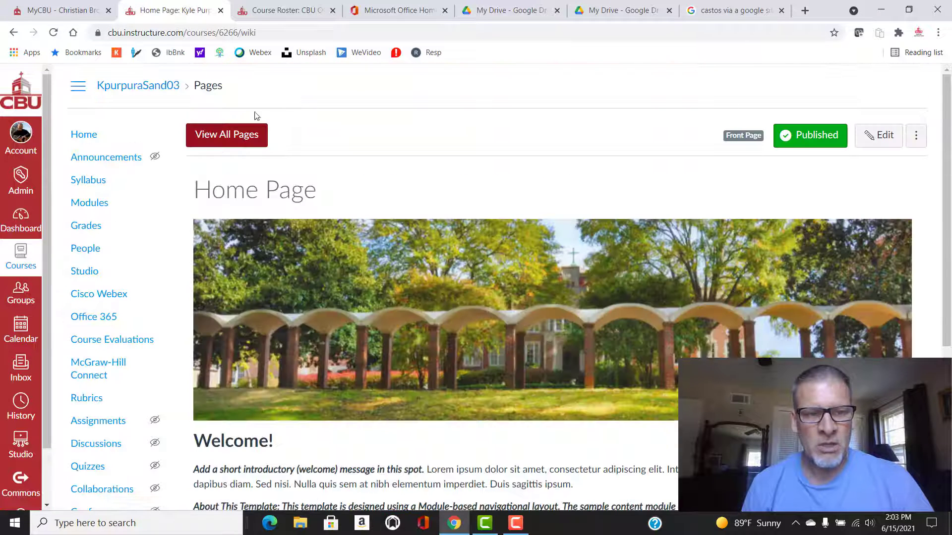
click(238, 143)
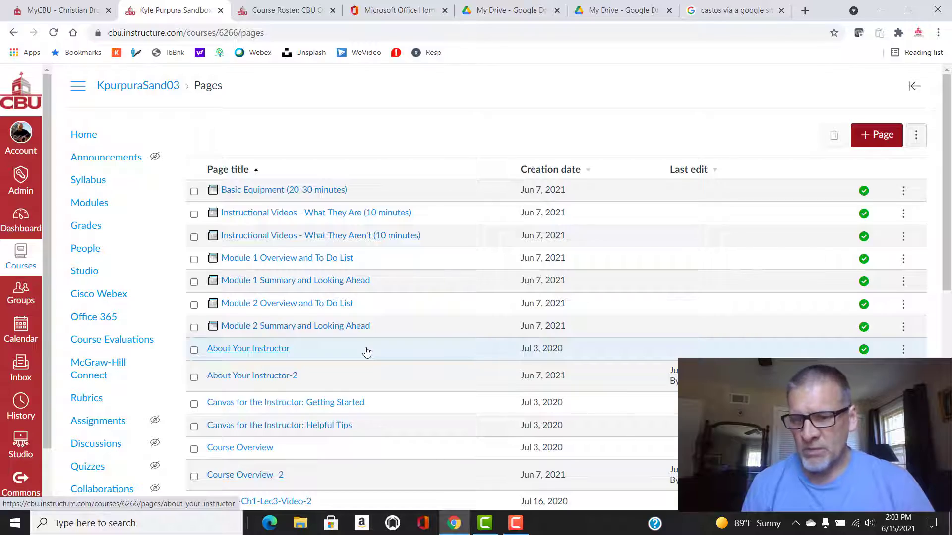
Look through the complete list of course pages from the first entry down to the video sets.
scroll(366, 352, down, 3)
scroll(366, 352, up, 3)
scroll(366, 351, down, 7)
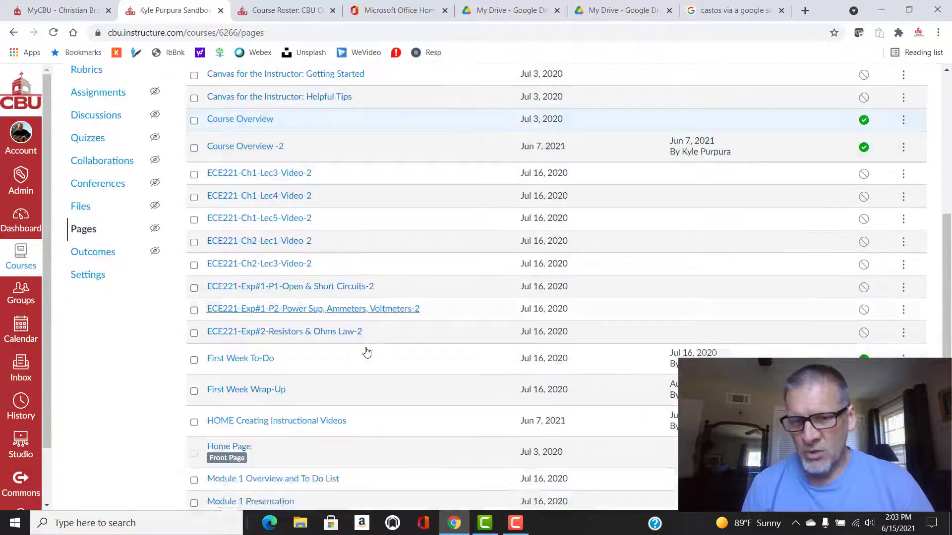
scroll(366, 352, down, 5)
scroll(367, 352, up, 11)
scroll(367, 352, down, 10)
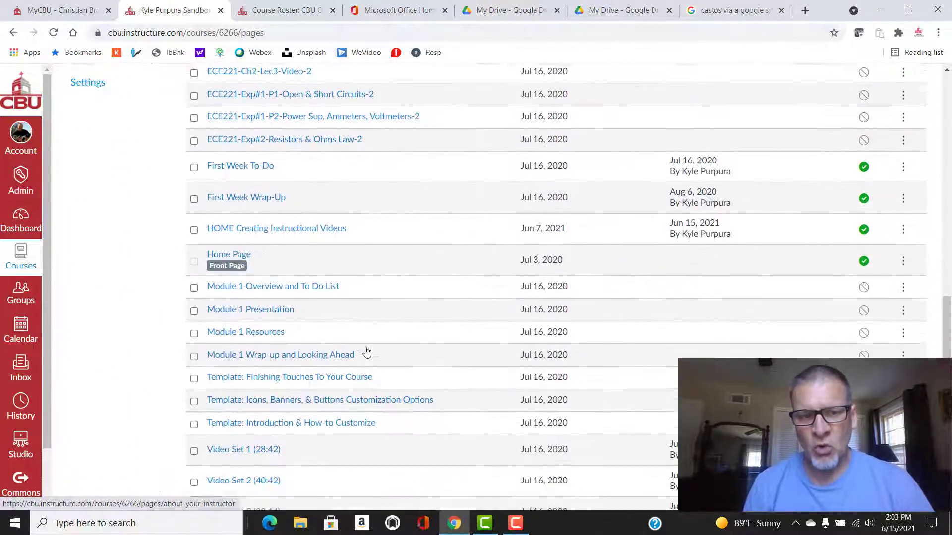
scroll(366, 352, down, 1)
scroll(366, 352, up, 11)
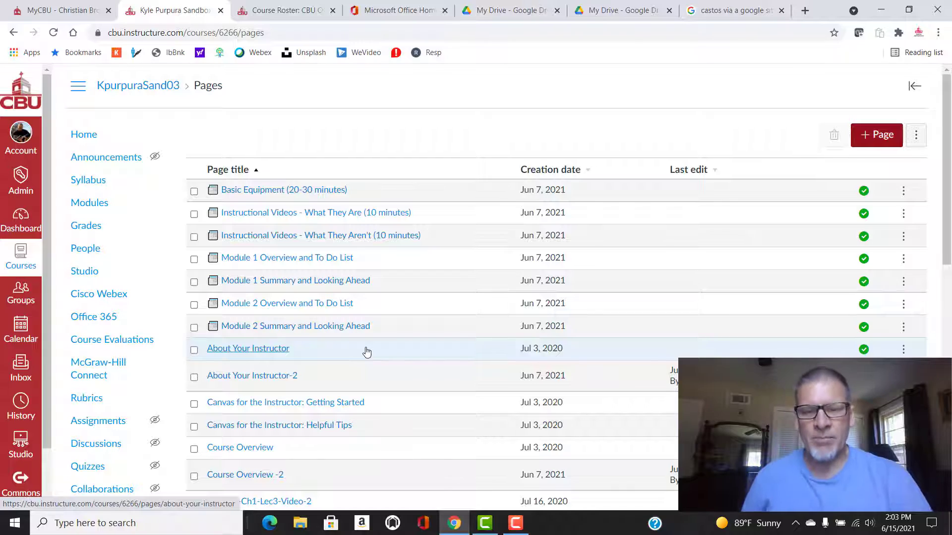
scroll(366, 351, down, 10)
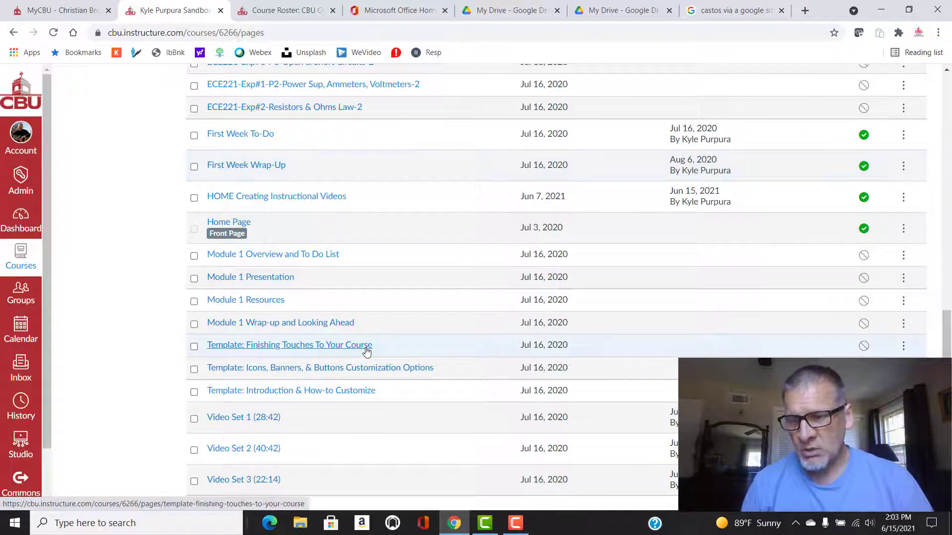
scroll(366, 351, up, 3)
scroll(366, 351, down, 3)
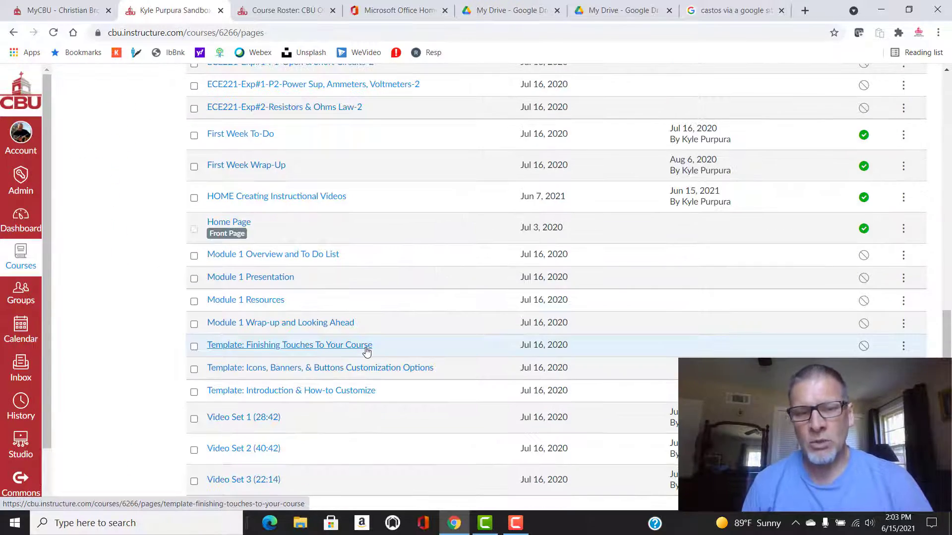
scroll(366, 351, up, 10)
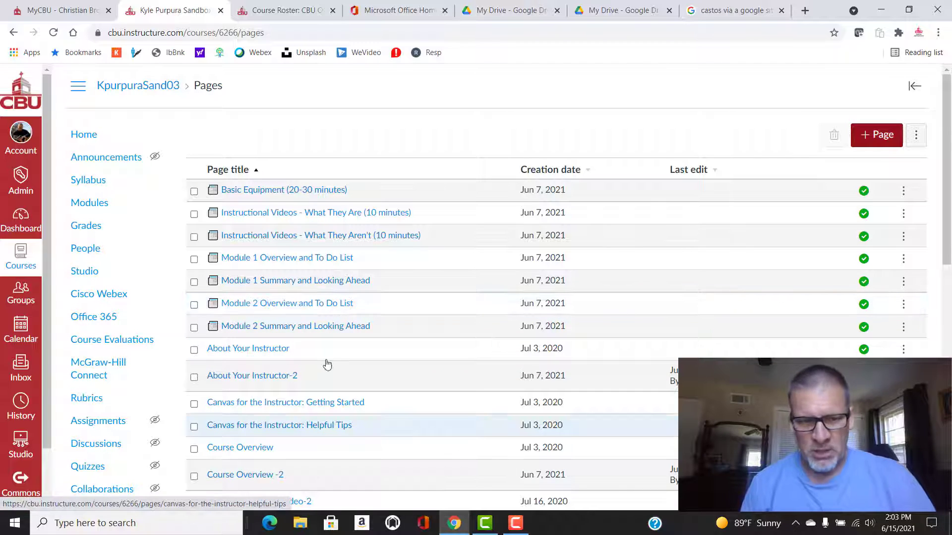
Examine the duplicated page titles and the publication status of entries such as About Your Instructor and Course Overview.
scroll(326, 371, down, 3)
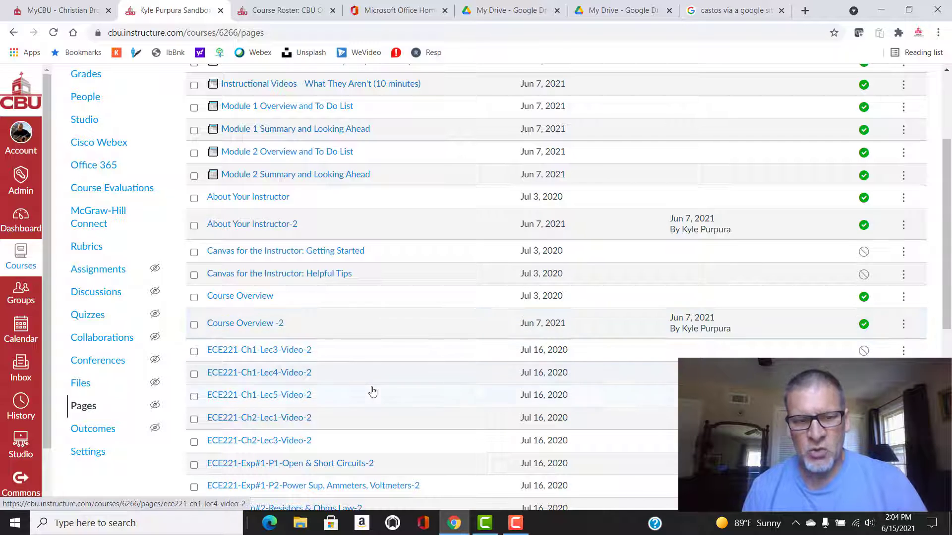
scroll(372, 390, down, 2)
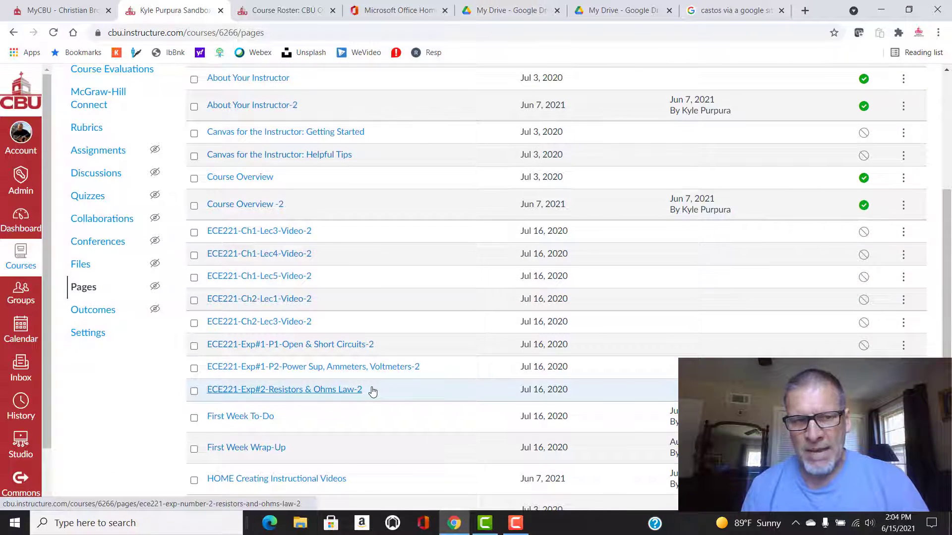
scroll(372, 392, up, 1)
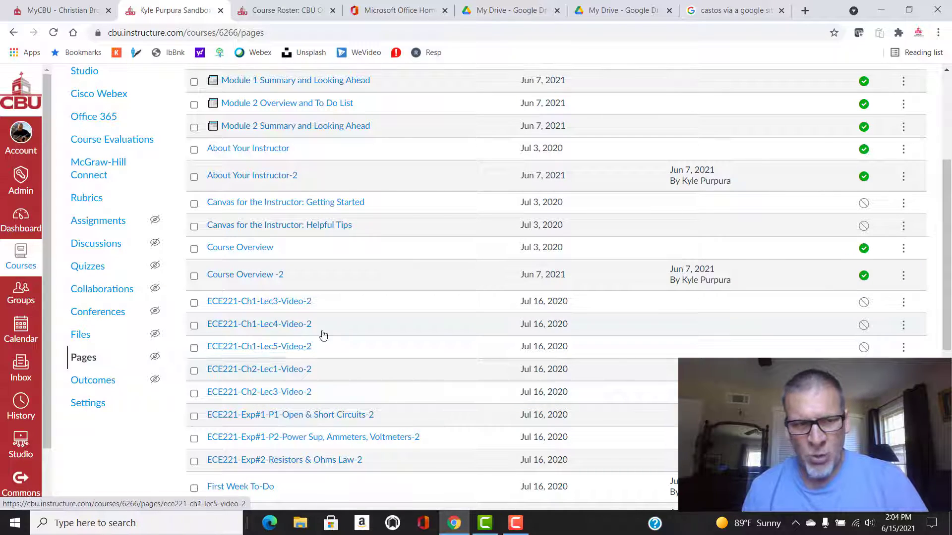
scroll(361, 315, up, 4)
scroll(364, 316, down, 2)
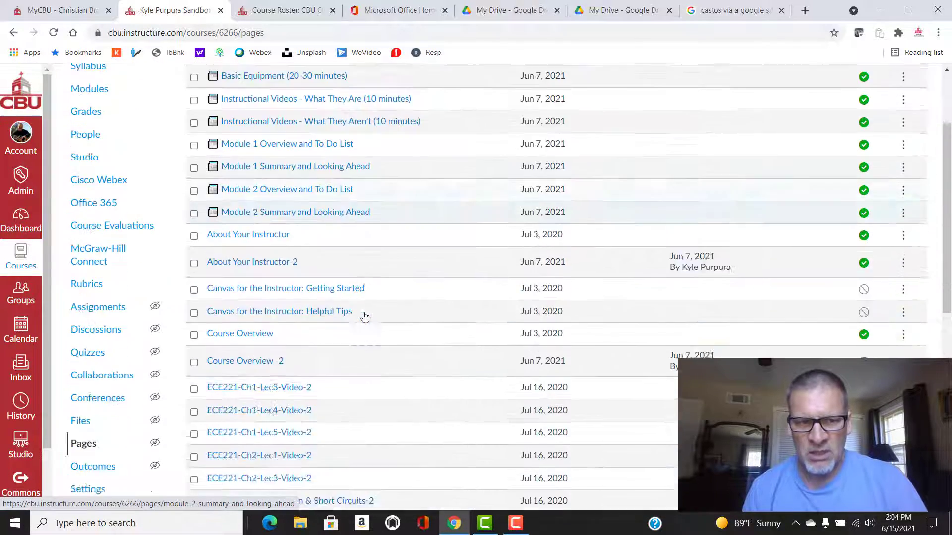
scroll(364, 317, down, 6)
scroll(365, 318, up, 6)
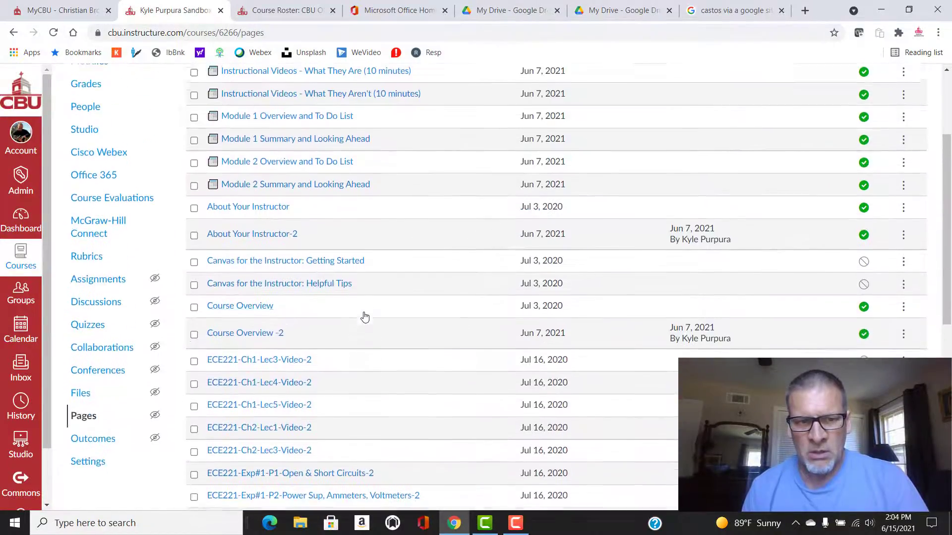
scroll(364, 317, up, 3)
scroll(364, 316, down, 10)
scroll(365, 317, up, 6)
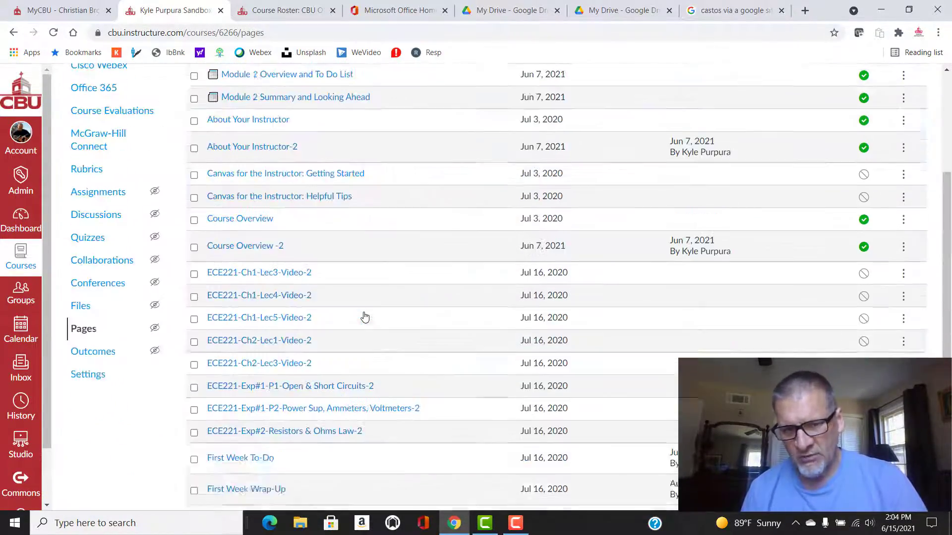
scroll(365, 317, up, 2)
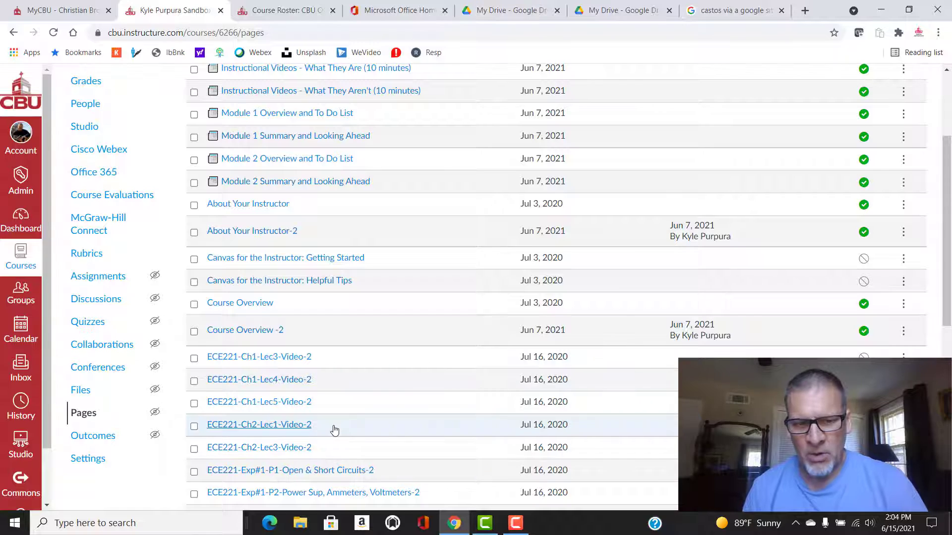
scroll(335, 430, down, 4)
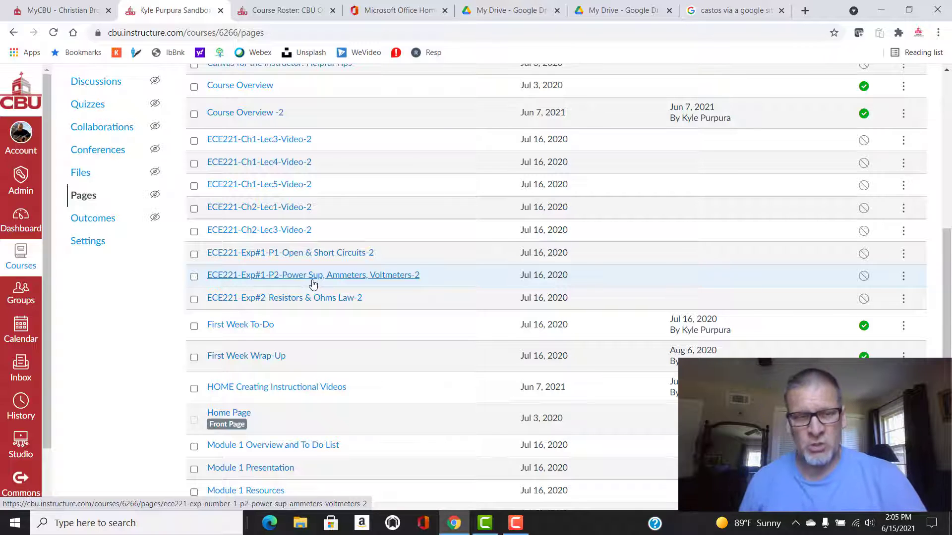
scroll(313, 283, up, 3)
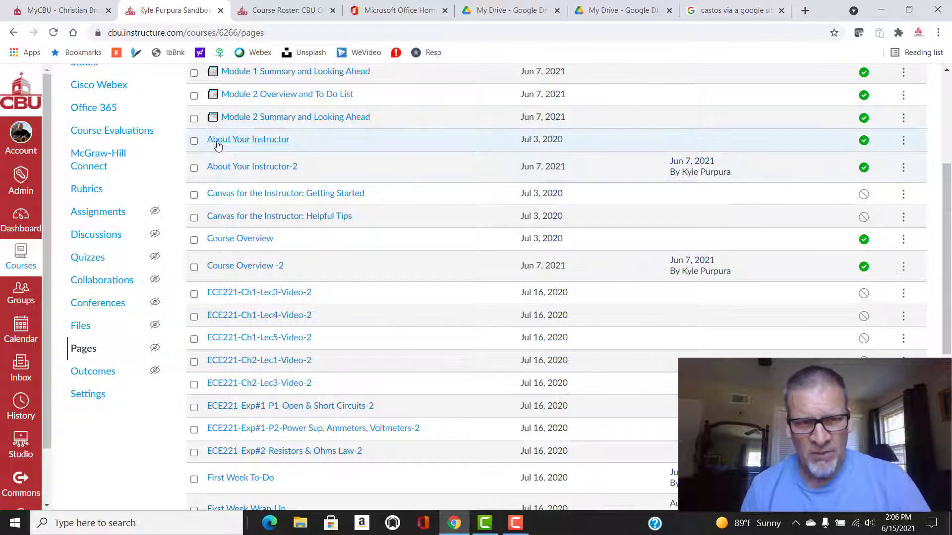
click(861, 141)
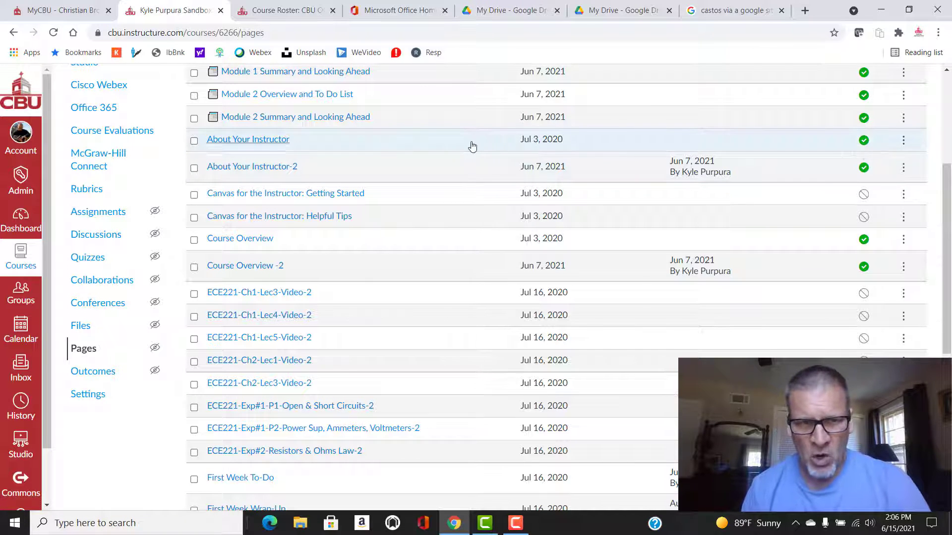
Open the HOME Creating Instructional Videos page and review its banner image and welcome text.
scroll(422, 181, down, 2)
scroll(422, 181, down, 4)
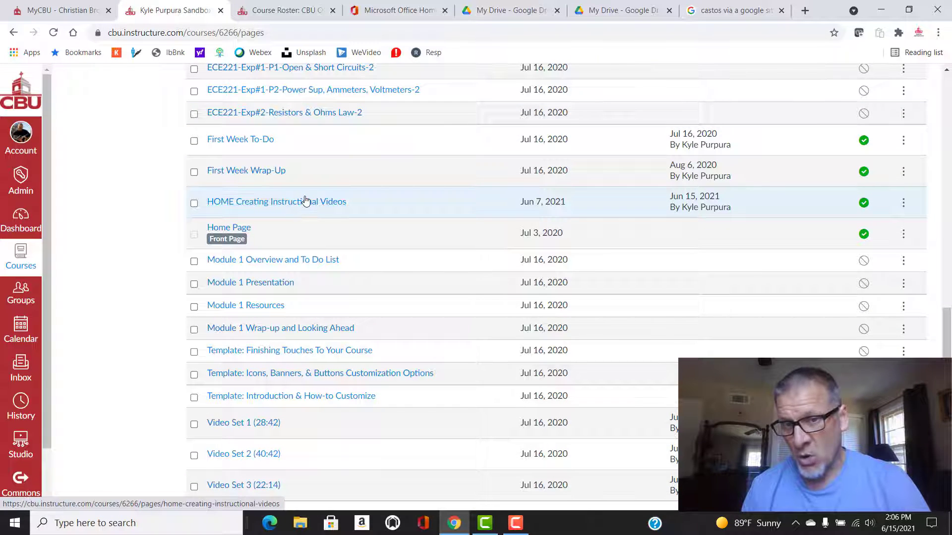
click(284, 202)
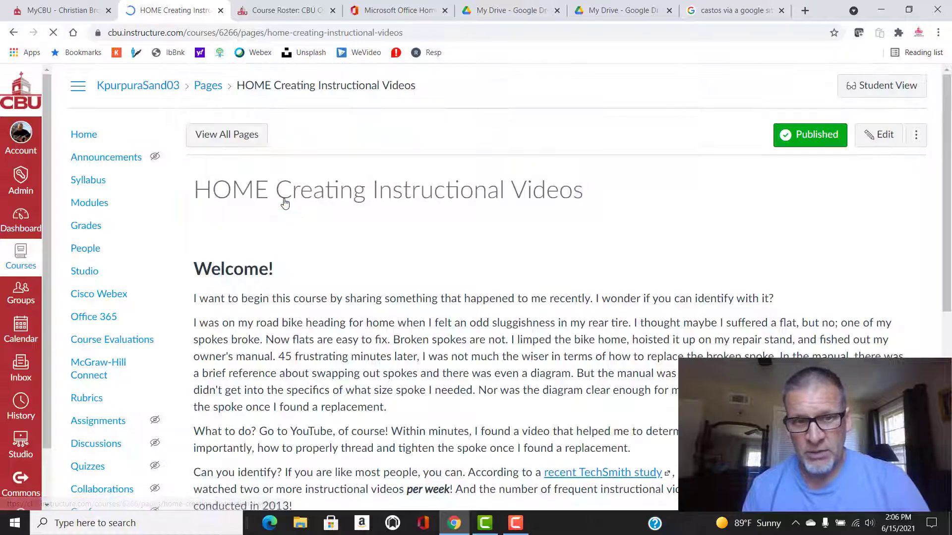
scroll(364, 331, down, 10)
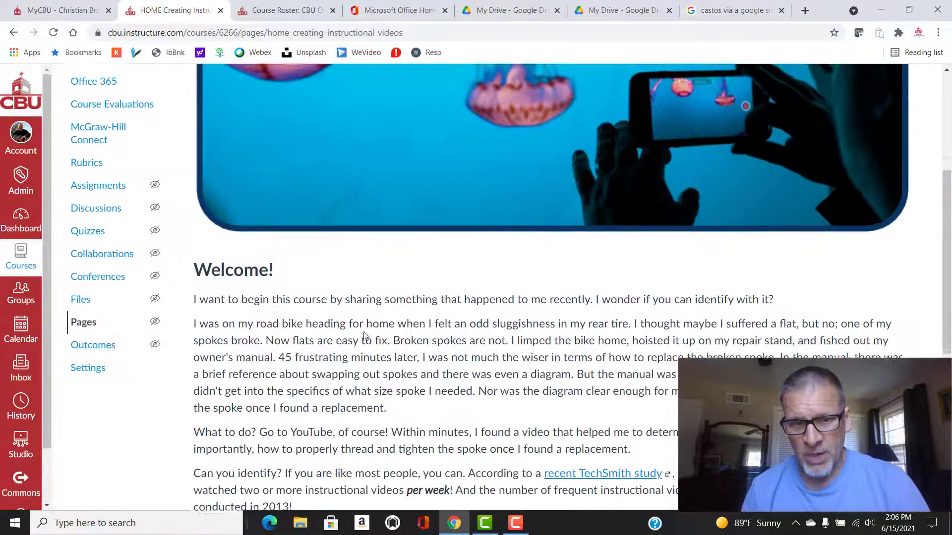
scroll(363, 336, up, 10)
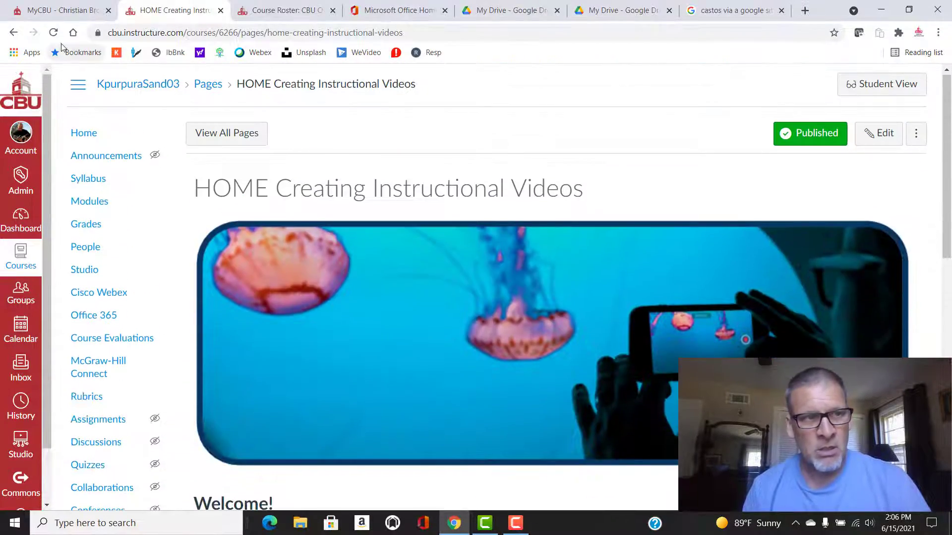
Return to the pages list and check the Home Page entry's front page label and publication status.
click(13, 34)
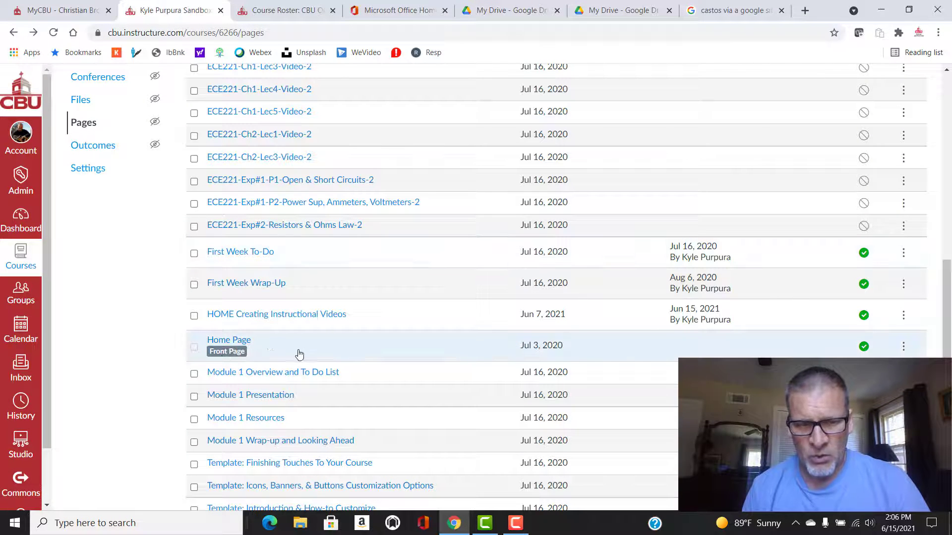
scroll(301, 355, down, 2)
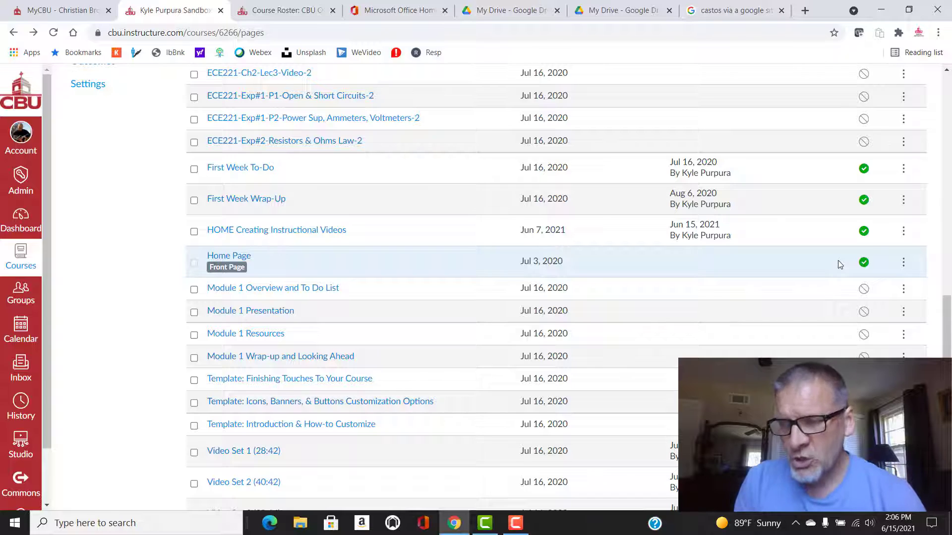
scroll(840, 265, up, 10)
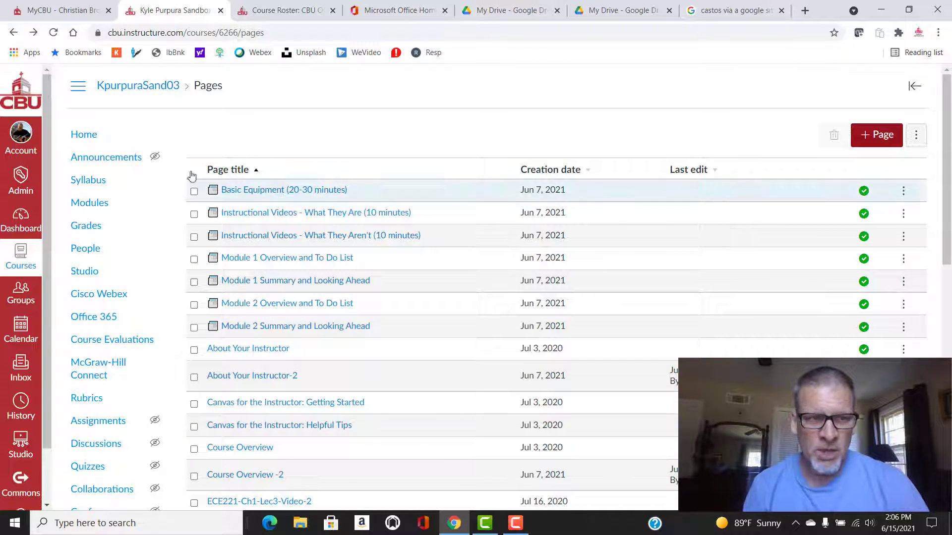
Go back to the course home page and review its banner, welcome message and navigation tip.
click(82, 136)
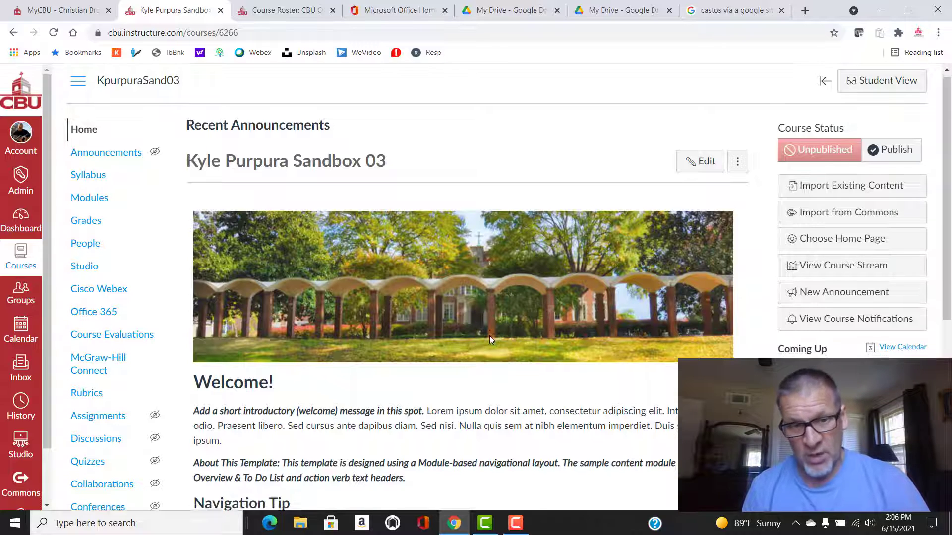
scroll(489, 340, down, 7)
scroll(489, 340, up, 4)
scroll(491, 340, up, 1)
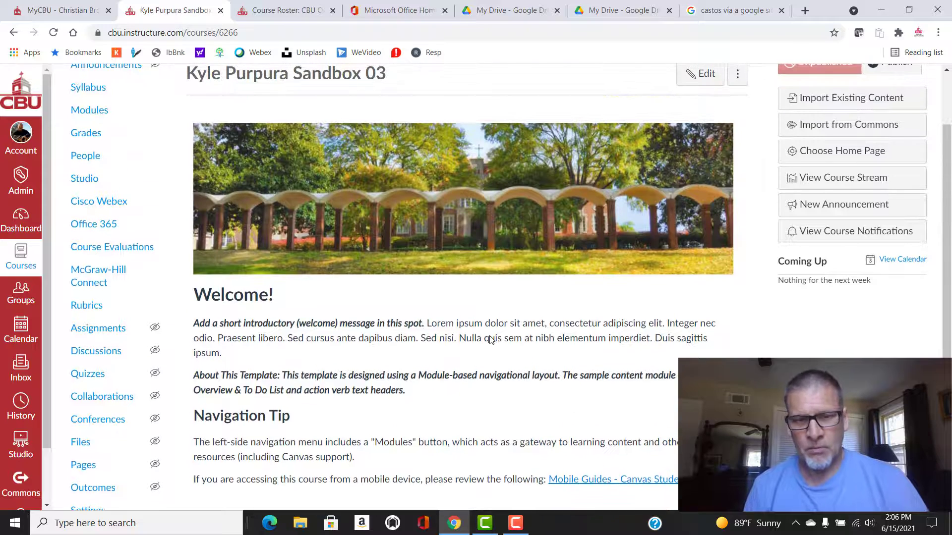
Open the course's assignments list and review its groups from Assignments through Discussions, Quizzes and Special Projects to Imported Assignments.
scroll(489, 339, up, 2)
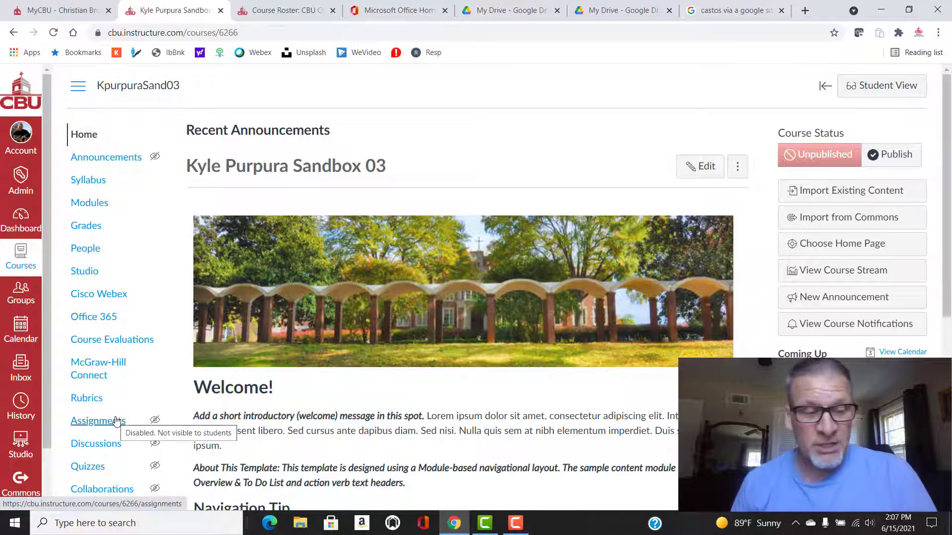
click(116, 420)
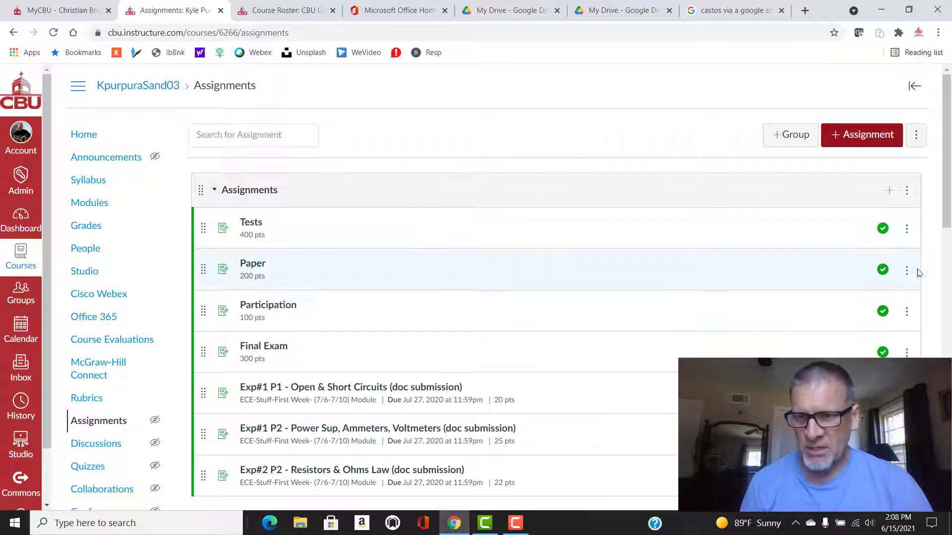
scroll(912, 475, down, 3)
scroll(912, 476, down, 5)
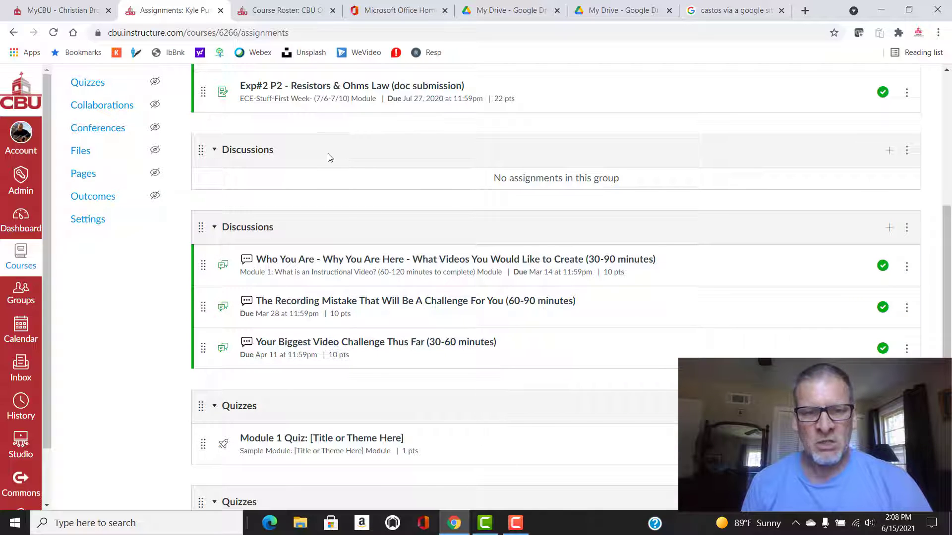
scroll(306, 256, down, 3)
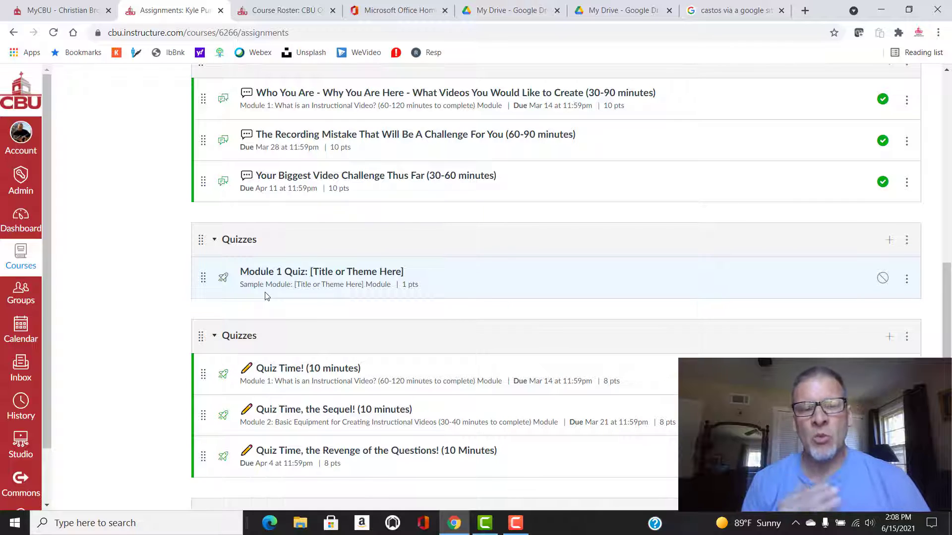
scroll(265, 295, down, 4)
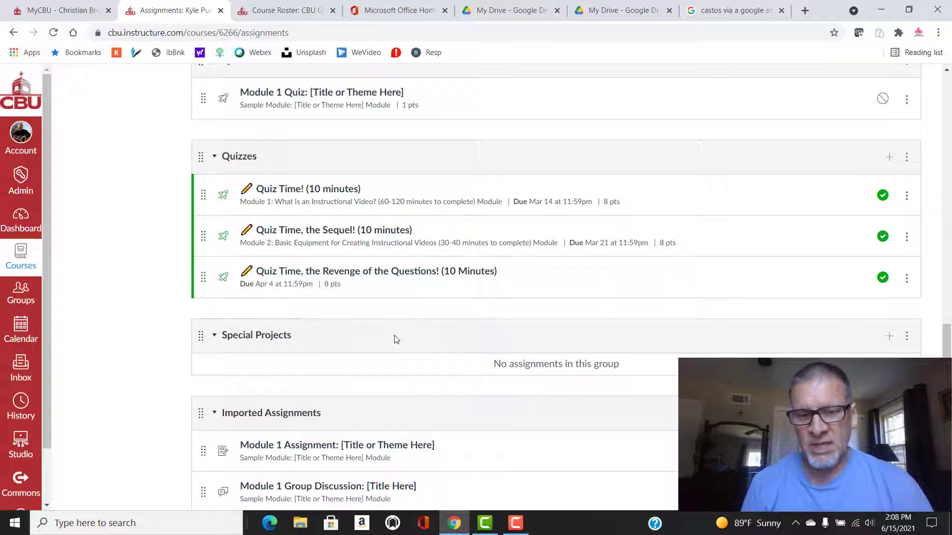
scroll(399, 345, down, 2)
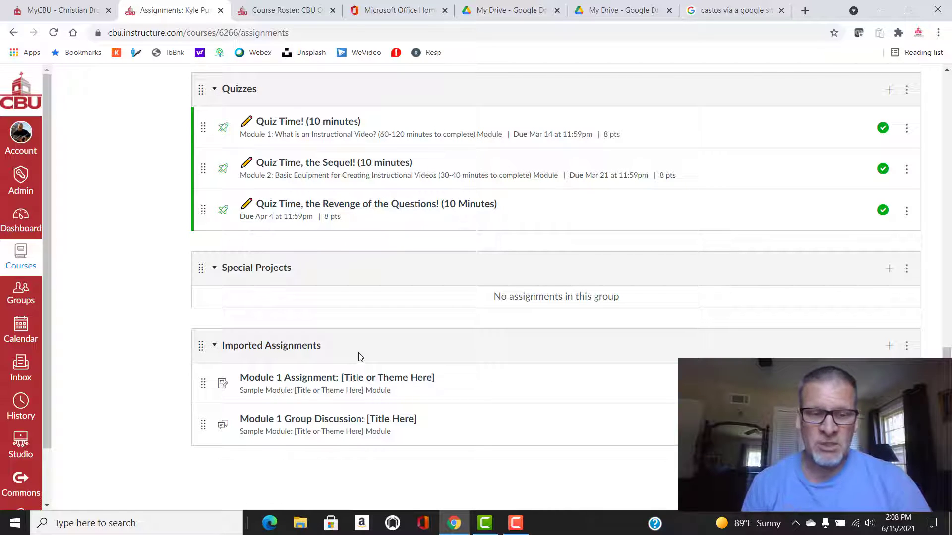
Go through the whole assignments list again, comparing the like-named Discussions and Quizzes groups and the items in each.
scroll(358, 352, up, 1)
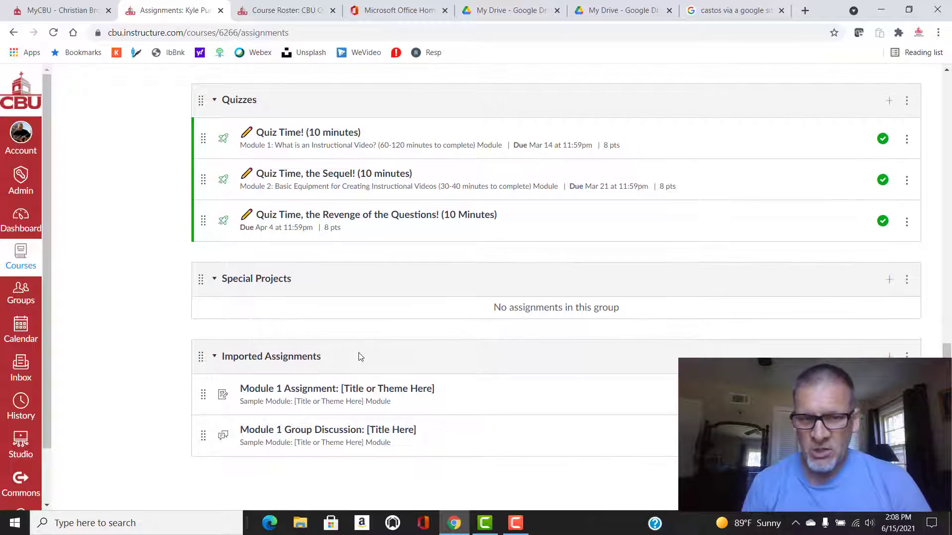
scroll(360, 357, up, 15)
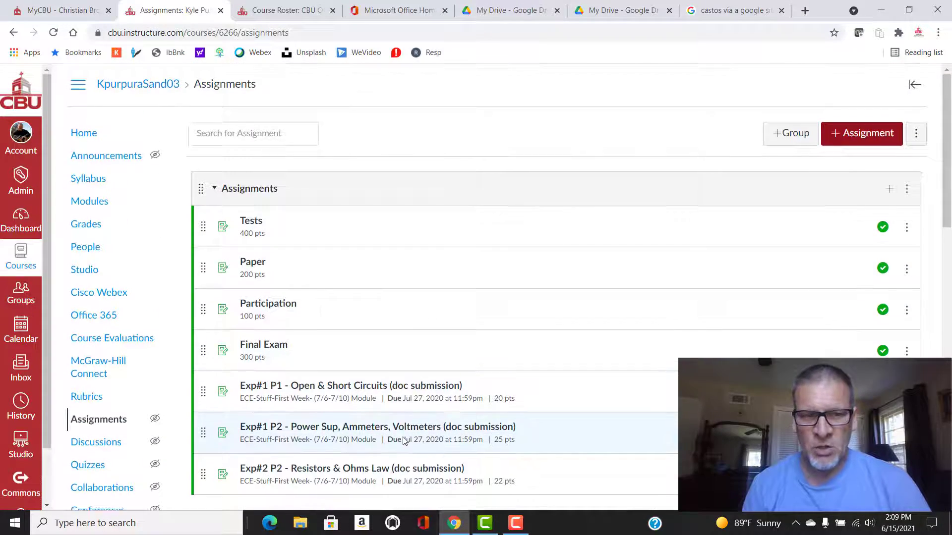
scroll(404, 440, down, 15)
scroll(404, 440, up, 6)
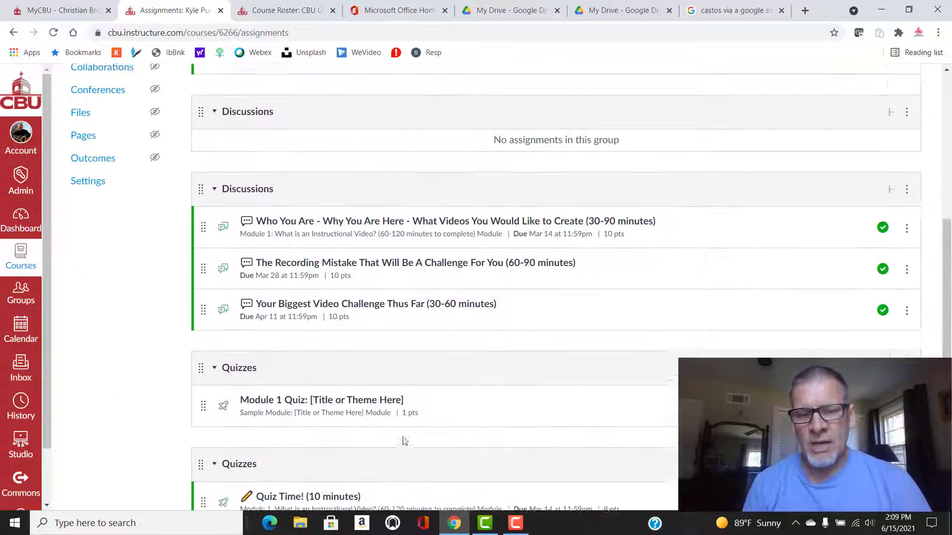
scroll(404, 440, up, 7)
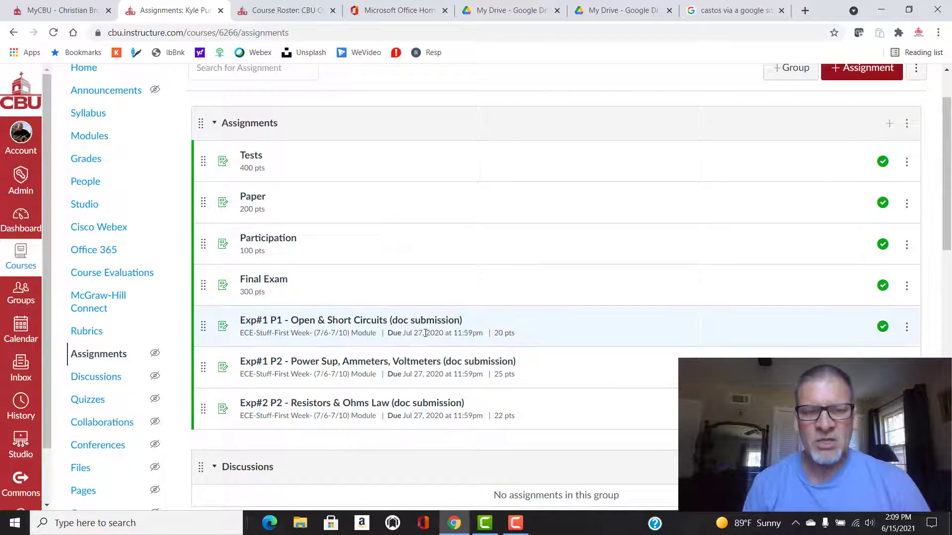
scroll(484, 435, down, 12)
scroll(484, 436, up, 2)
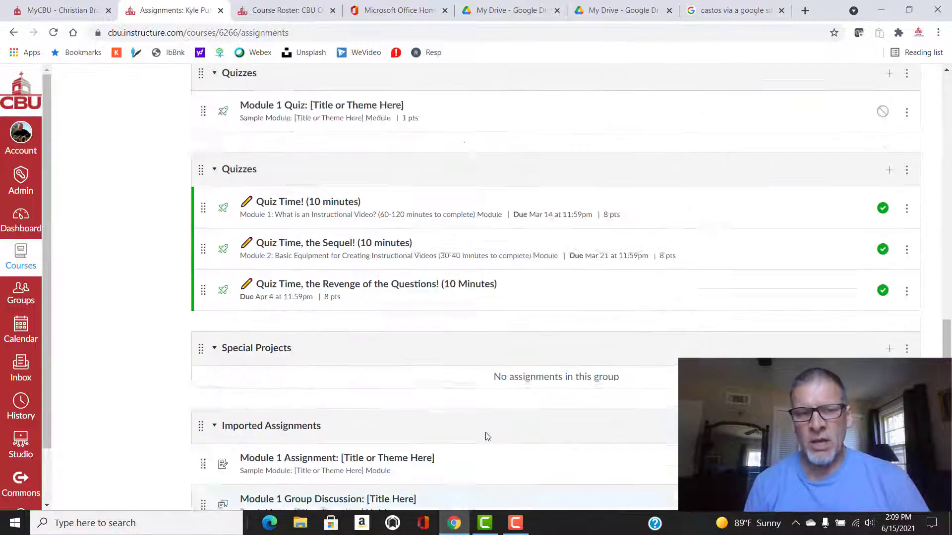
scroll(486, 436, up, 3)
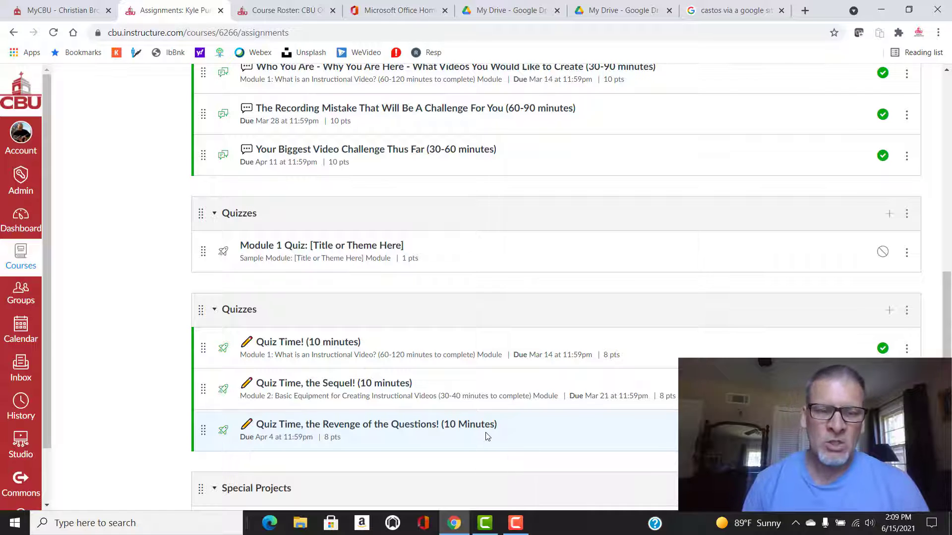
scroll(154, 279, up, 12)
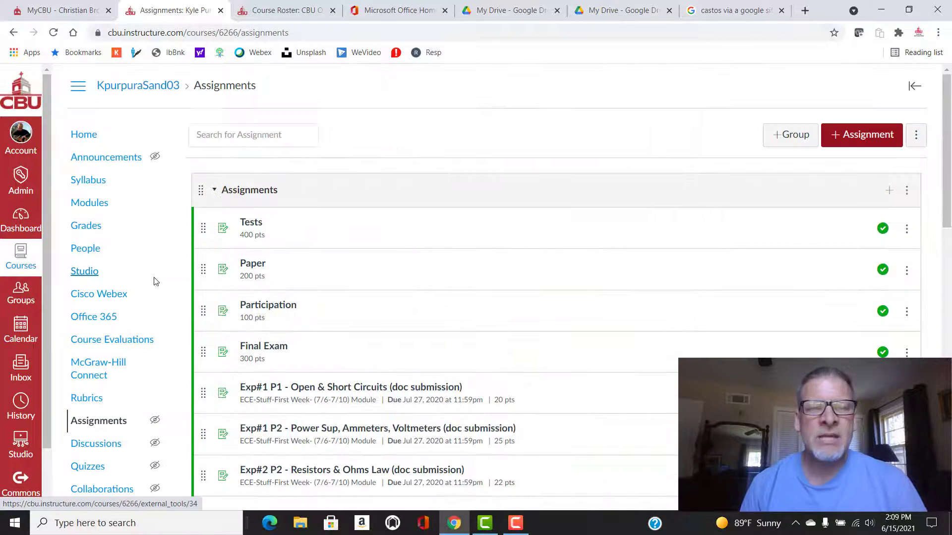